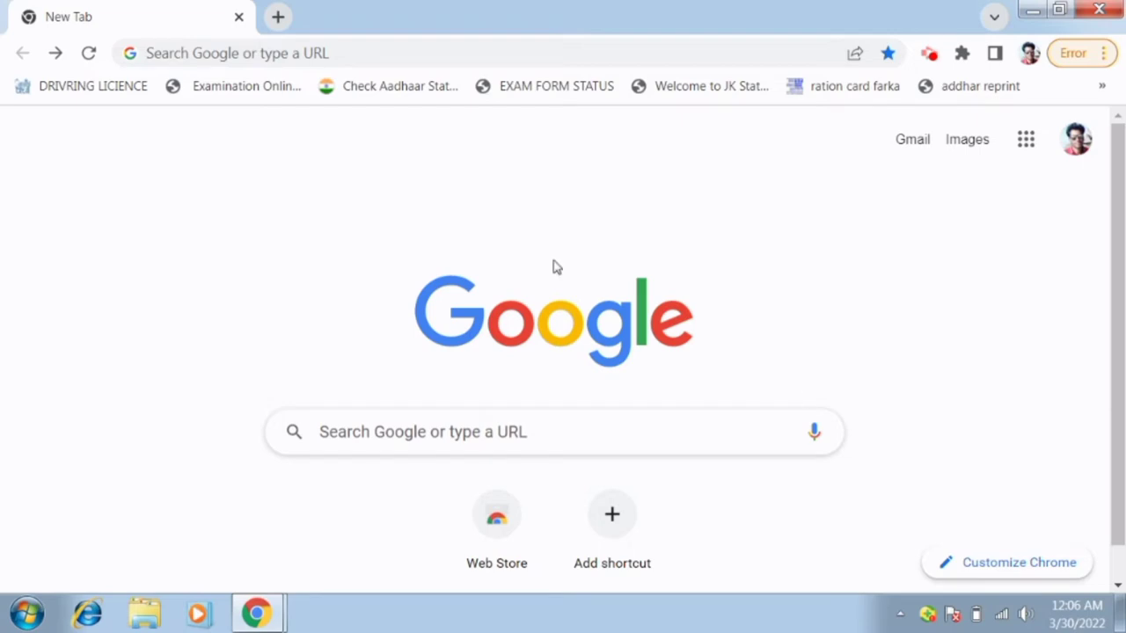
Step: Focus the address bar on Chrome's blank New Tab page, ready to search
click(386, 57)
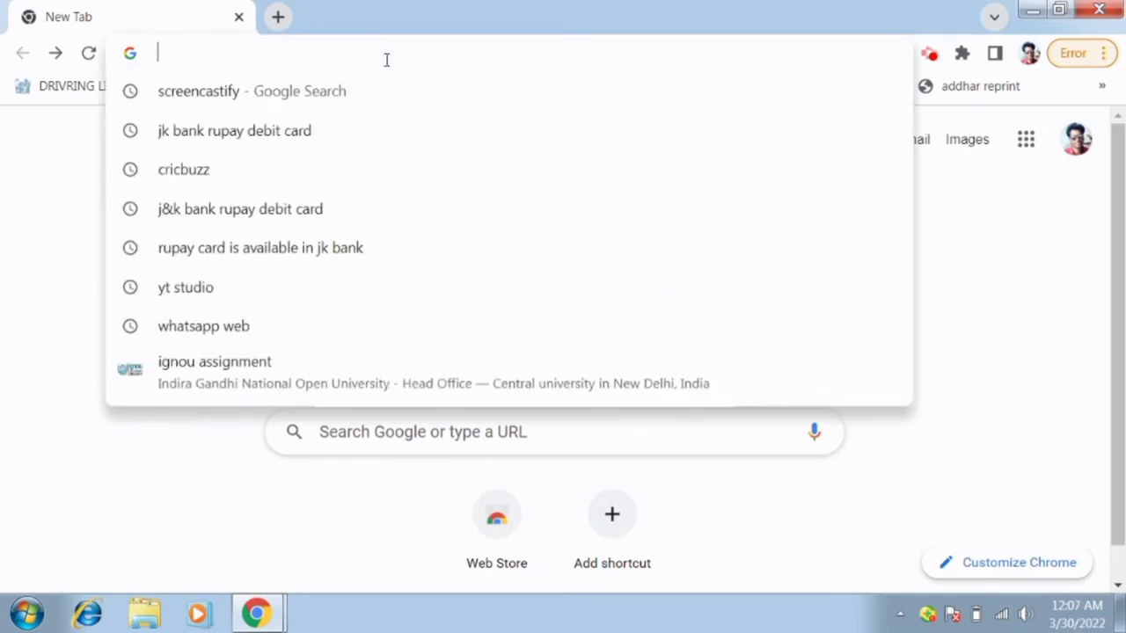
Step: Search Google for 'COWIN' and open the official CoWIN portal at cowin.gov.in
text(COWIN)
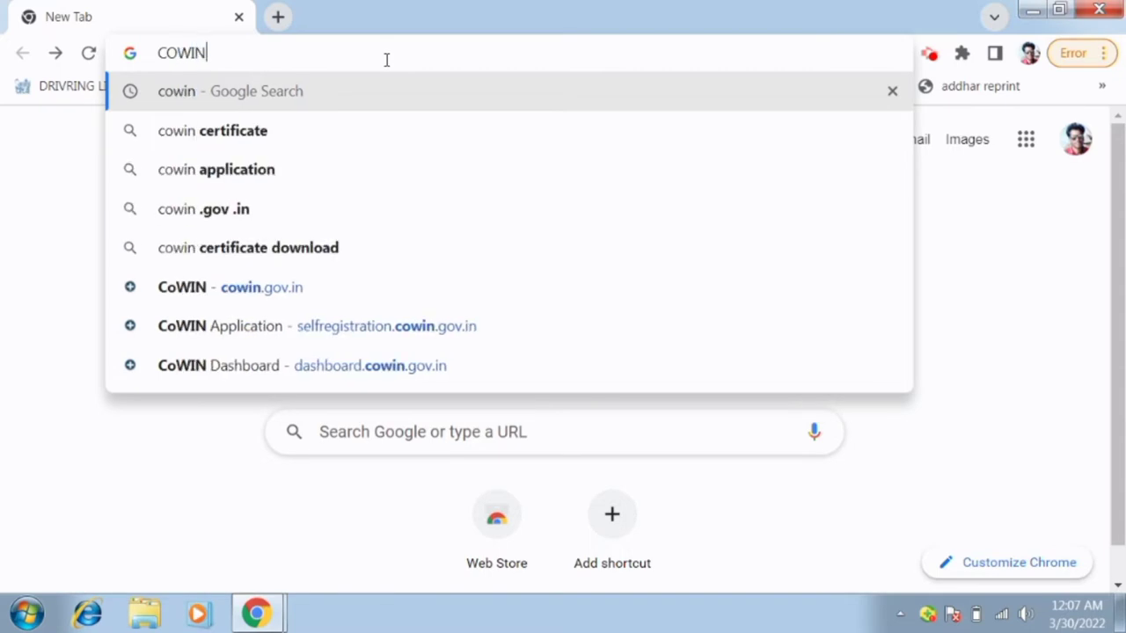
click(382, 91)
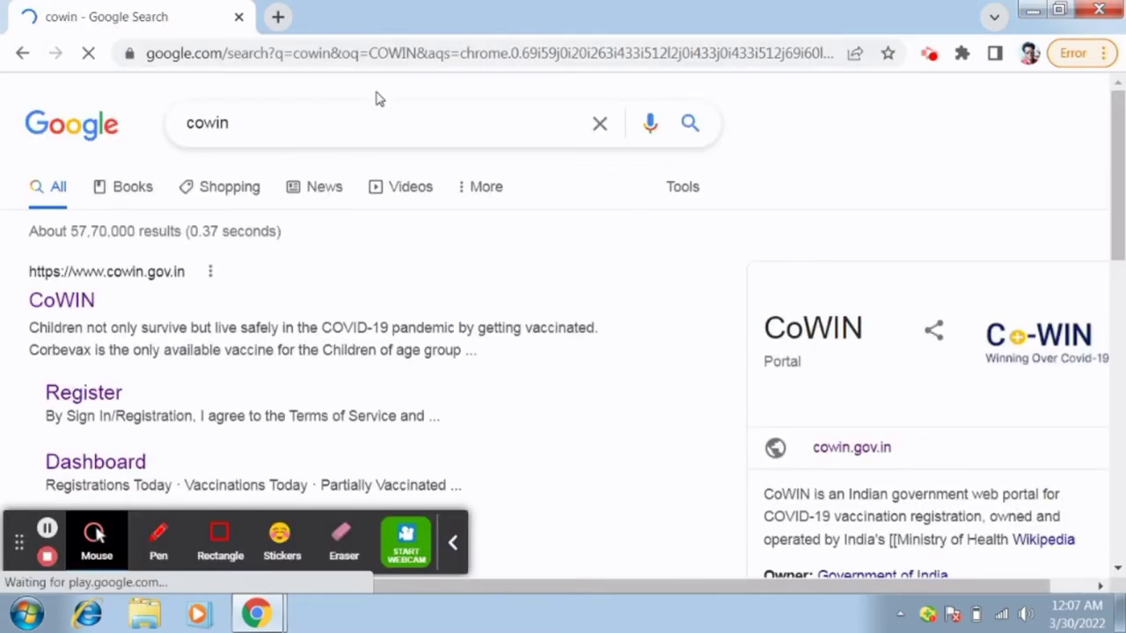
click(451, 545)
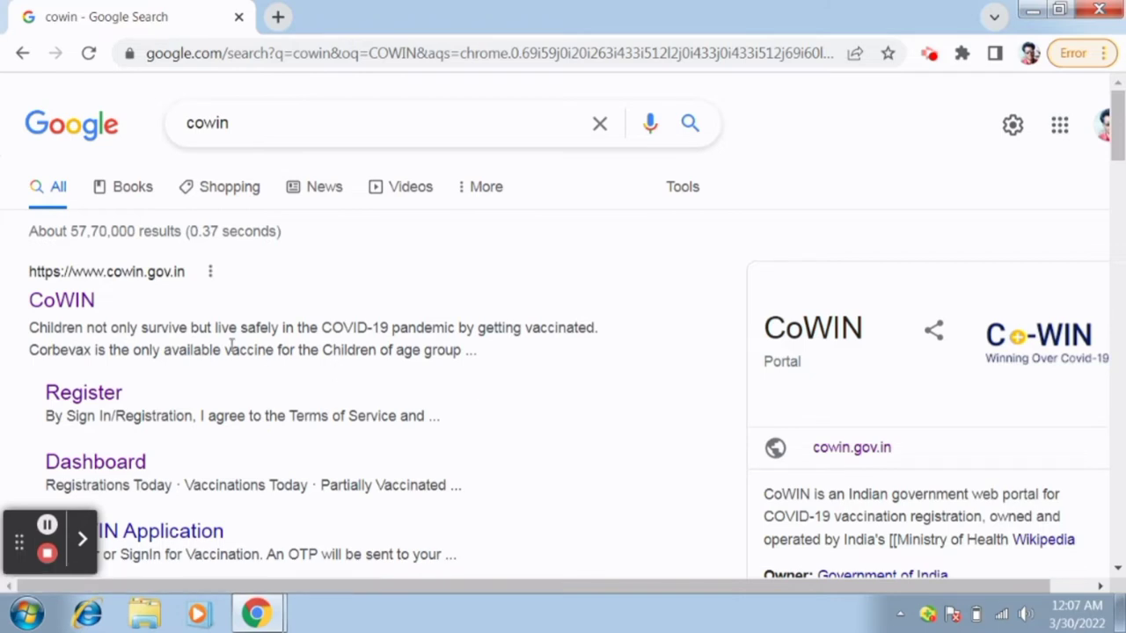
click(78, 290)
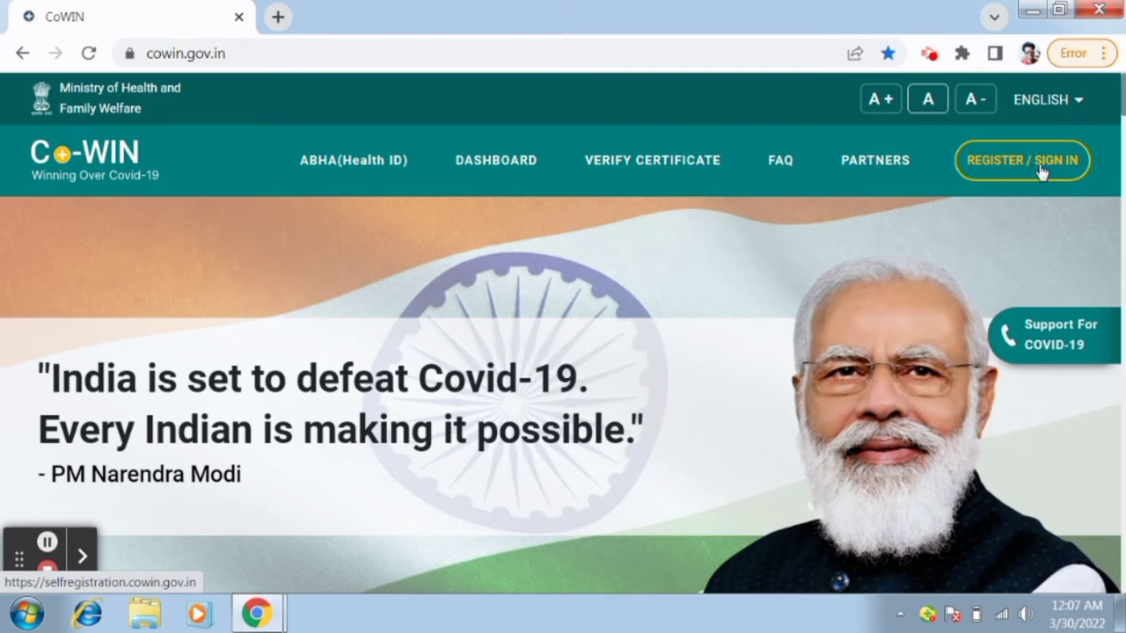
Step: Go to REGISTER / SIGN IN, enter the registered mobile number and request an OTP
click(1020, 162)
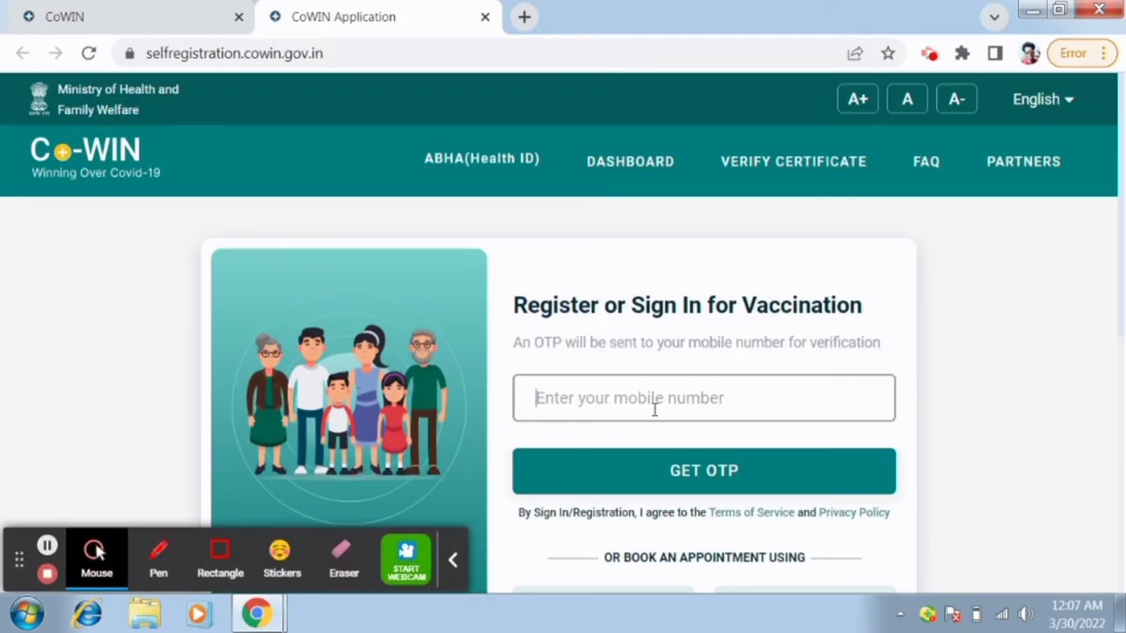
click(453, 559)
scroll(963, 406, down, 1)
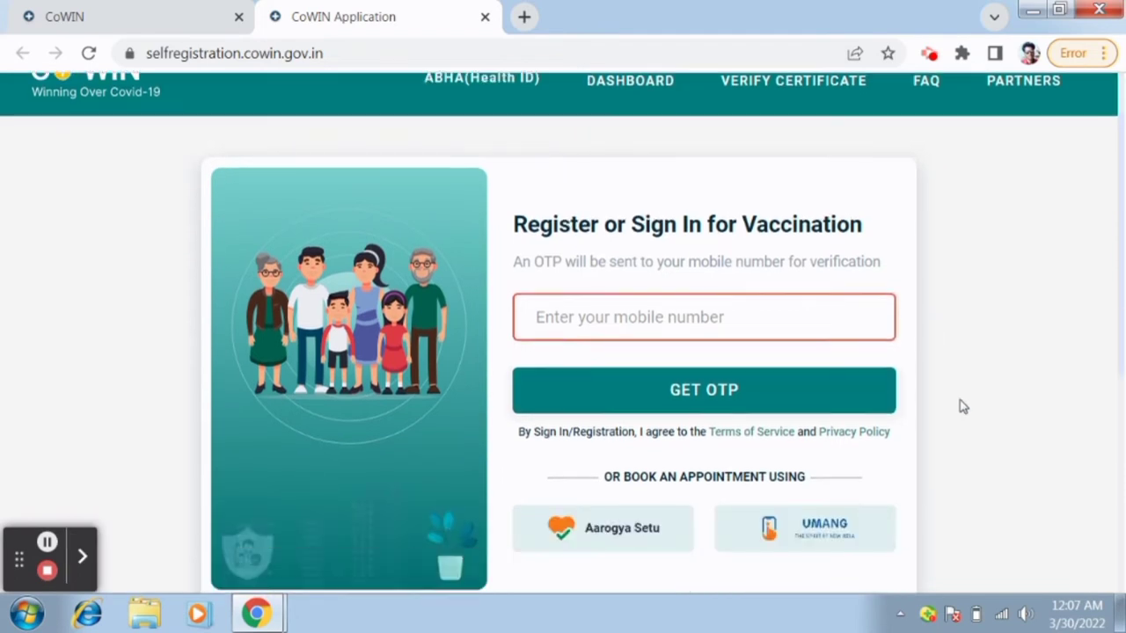
scroll(965, 394, down, 2)
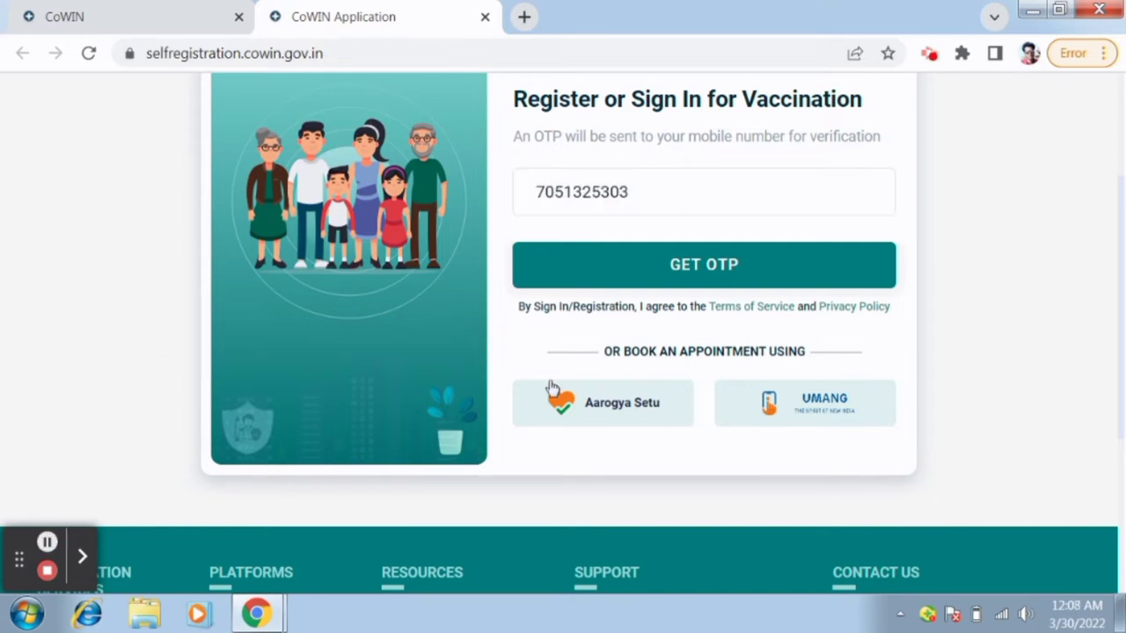
click(668, 278)
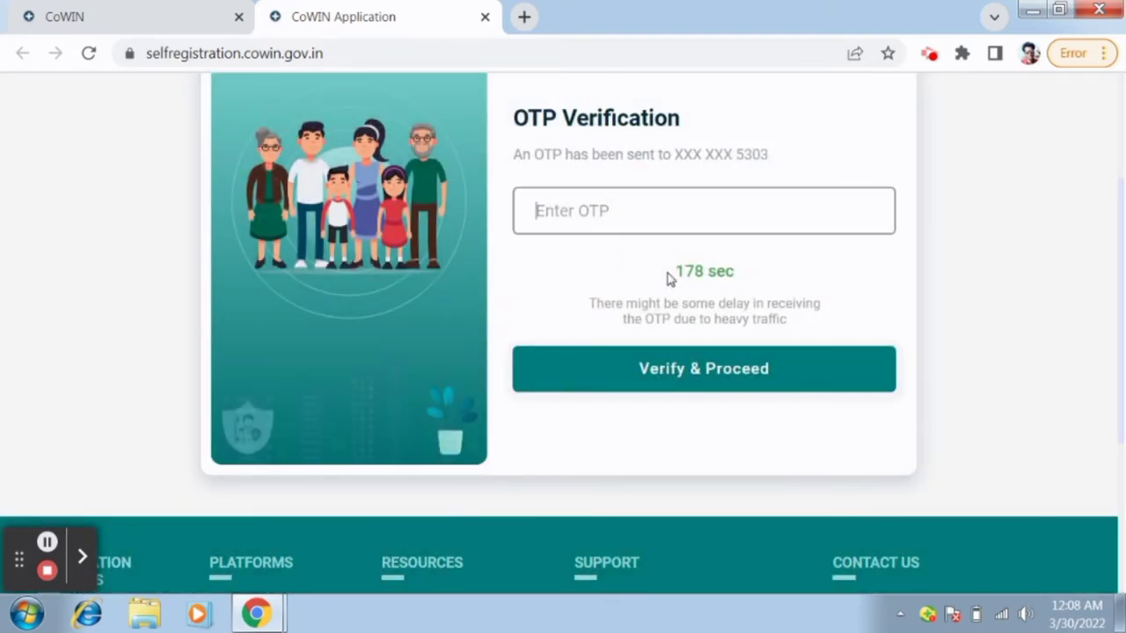
Step: Enter the received OTP and verify it to sign in to the member dashboard
click(715, 206)
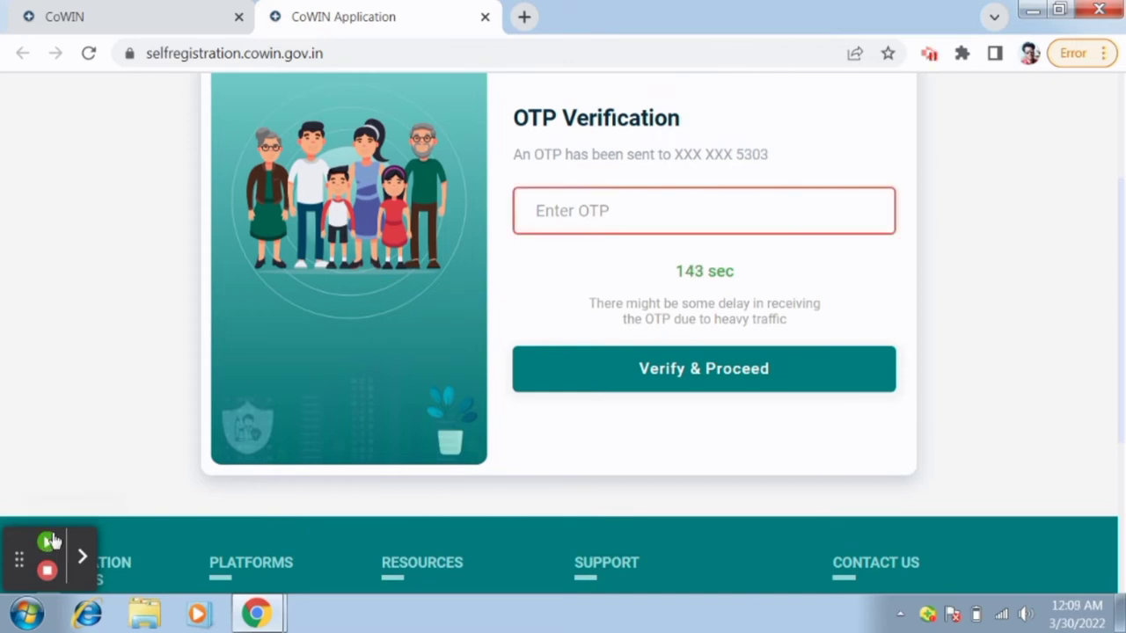
click(580, 224)
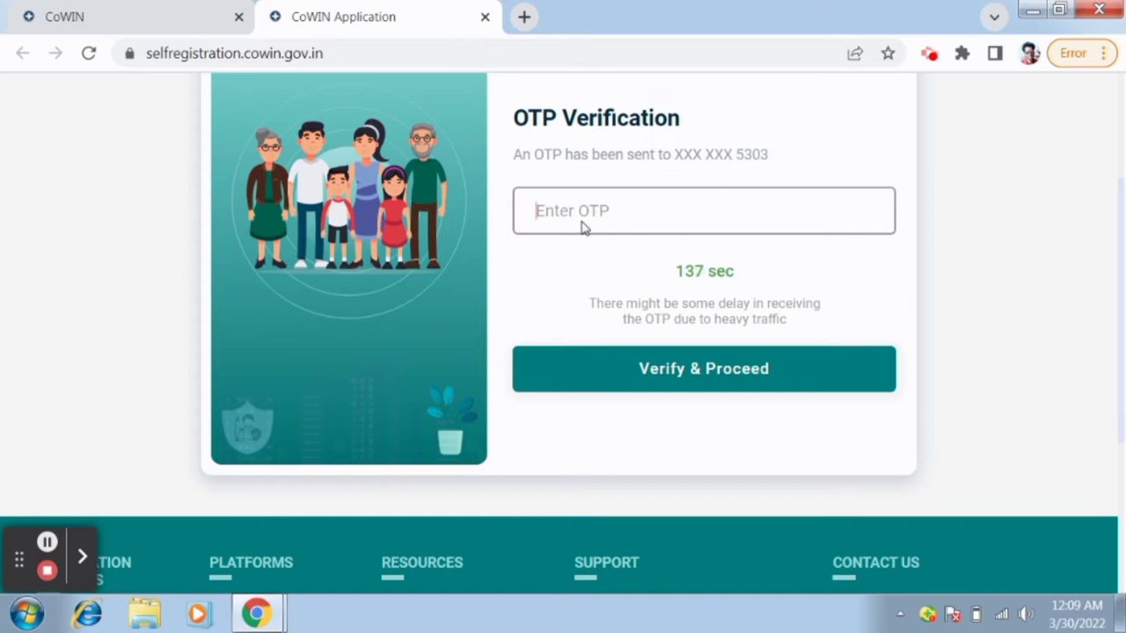
click(634, 368)
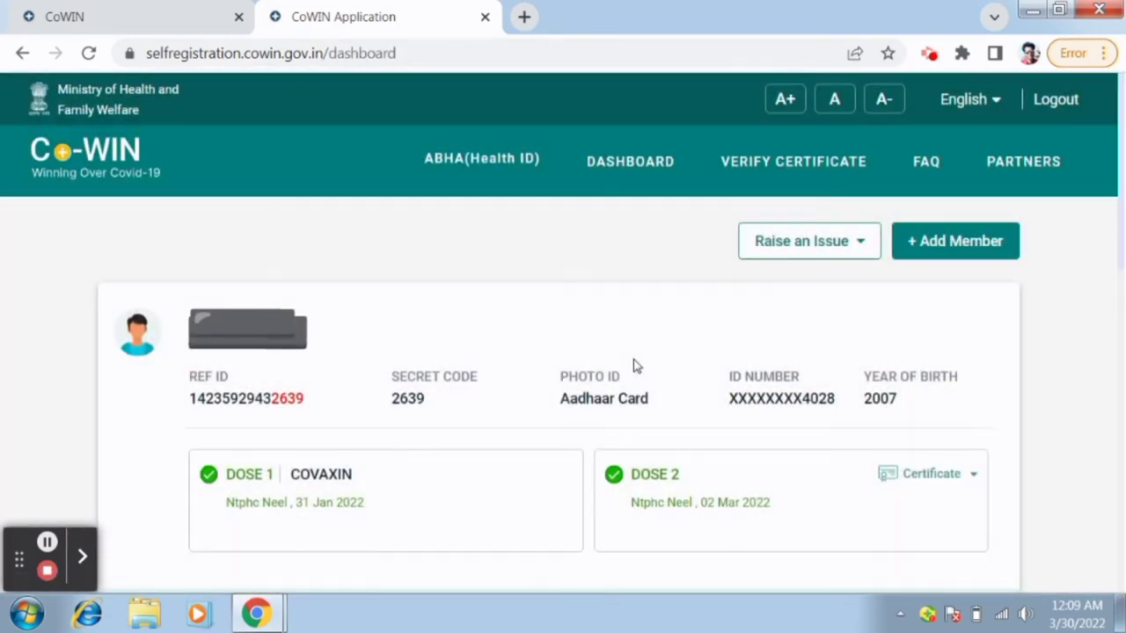
Step: Open the Raise an Issue page from the dashboard's Raise an Issue dropdown
scroll(637, 363, down, 1)
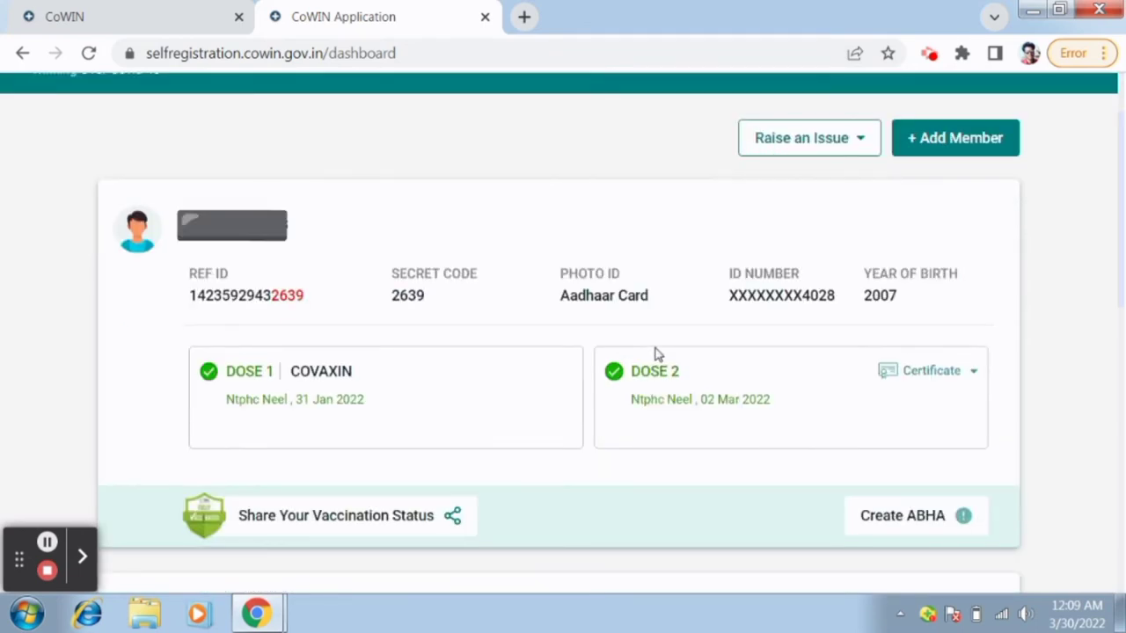
scroll(657, 350, down, 1)
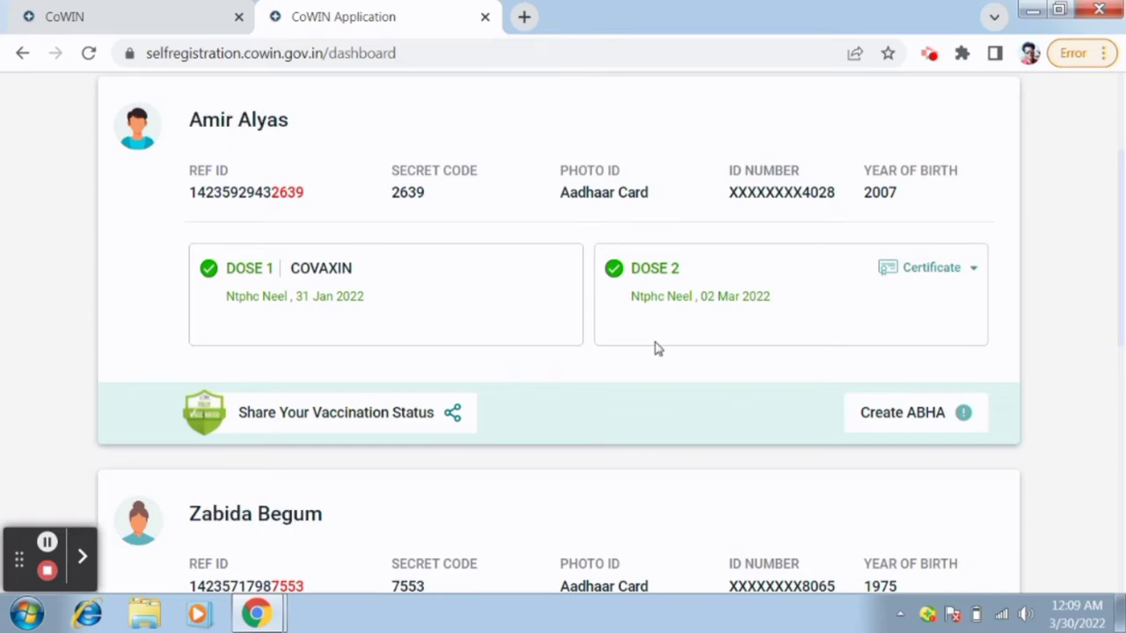
scroll(660, 352, up, 2)
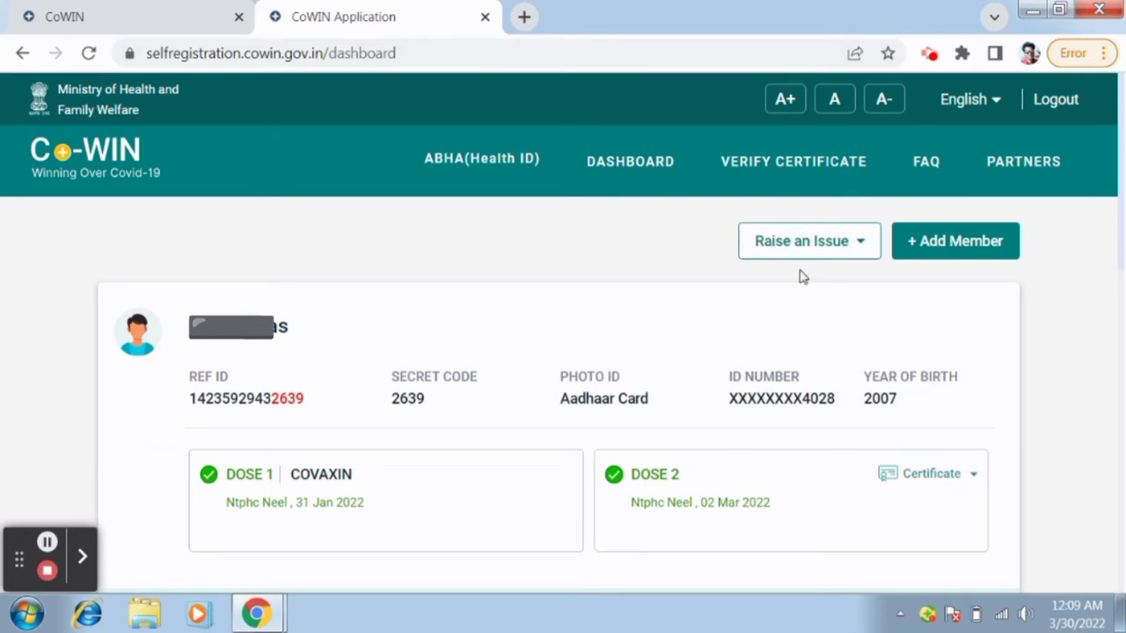
click(805, 252)
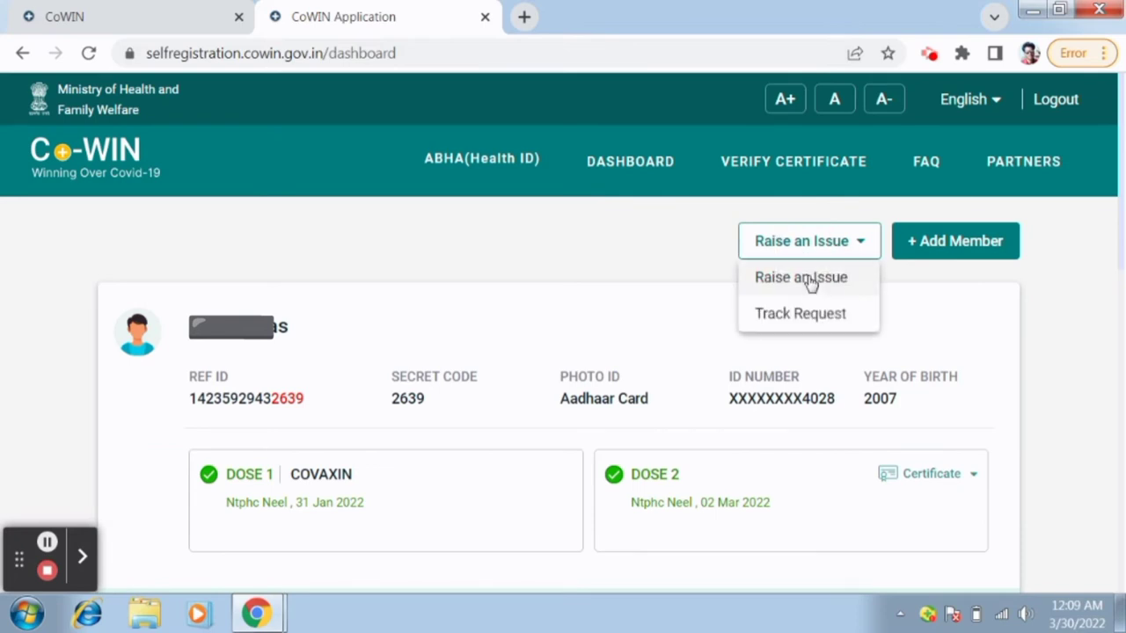
click(809, 281)
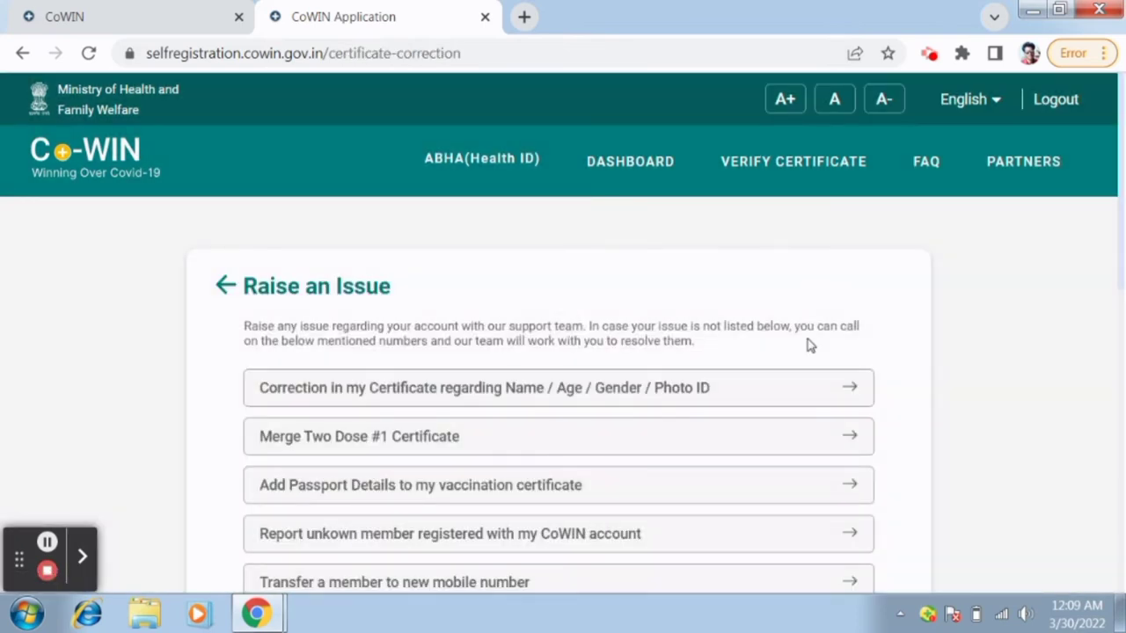
scroll(836, 307, down, 1)
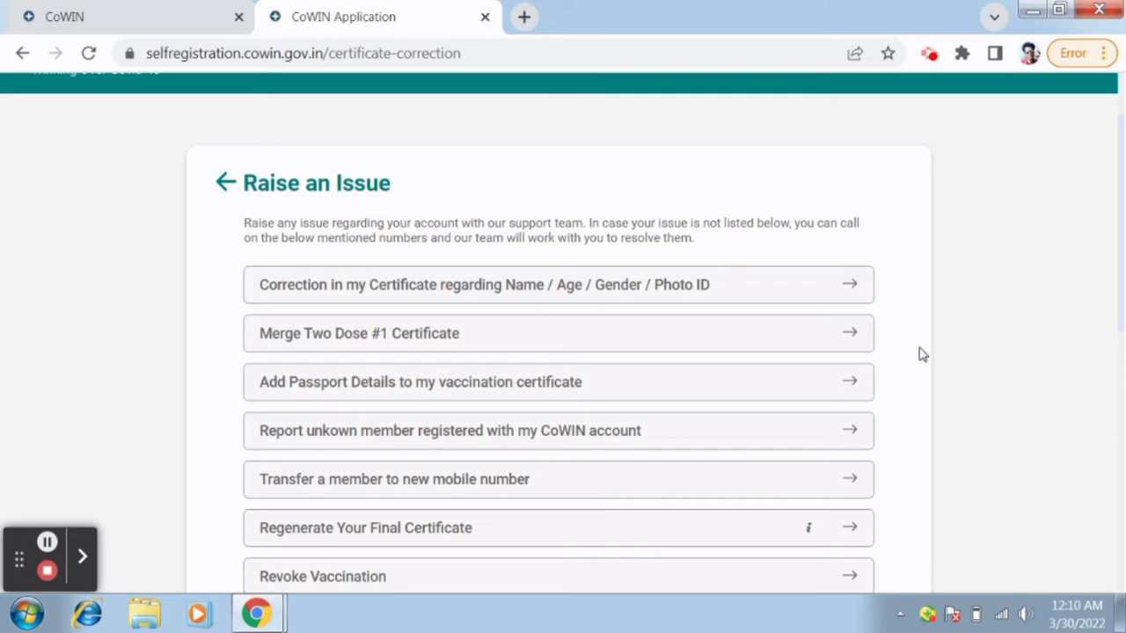
scroll(761, 391, down, 2)
scroll(743, 387, up, 1)
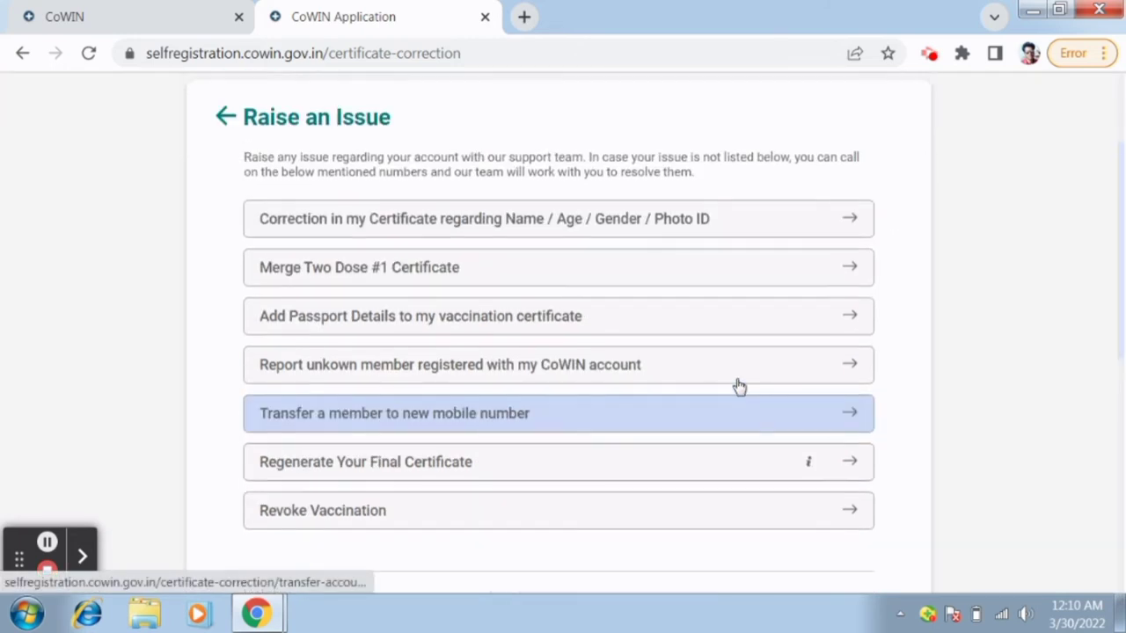
scroll(704, 387, up, 2)
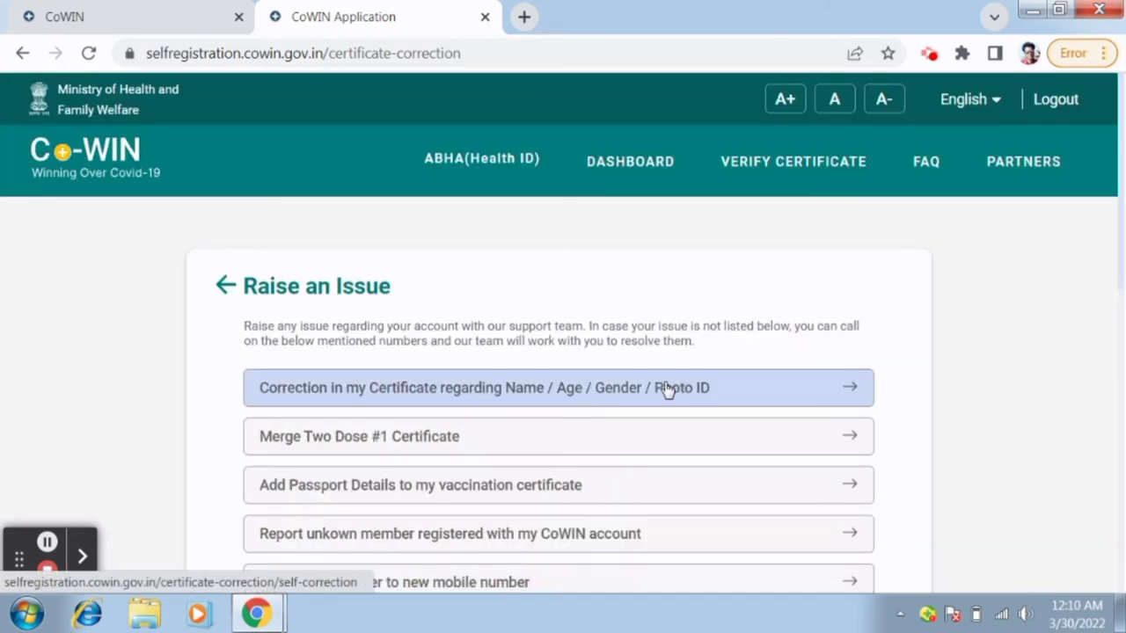
Step: Choose the name, age, gender or photo ID correction and open the Select a Member list
click(667, 390)
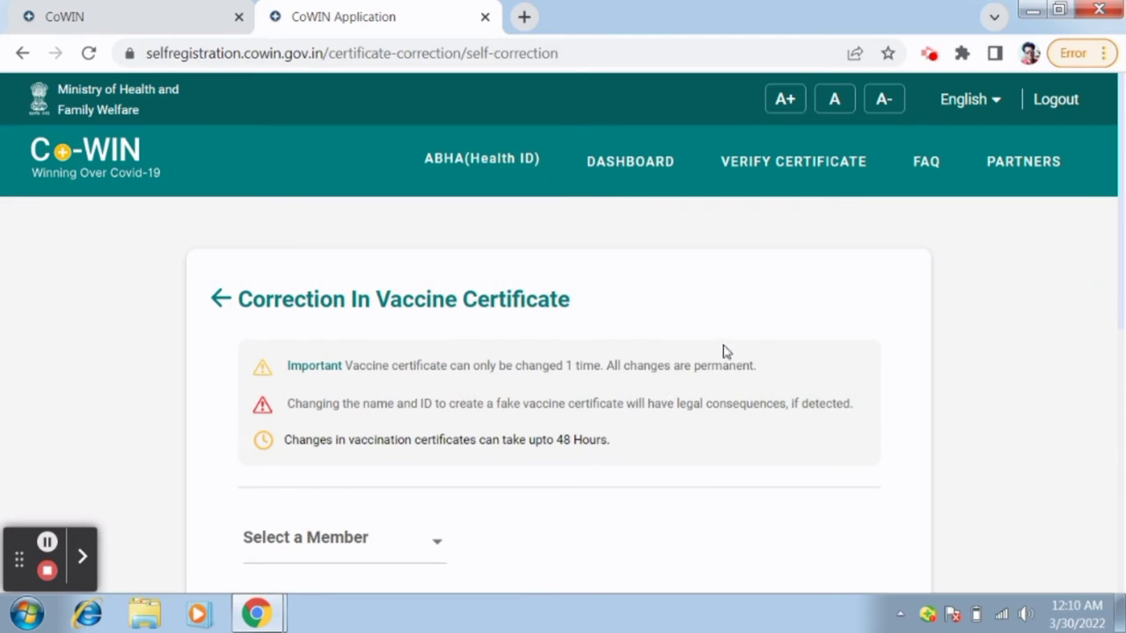
scroll(723, 350, down, 1)
scroll(776, 348, down, 1)
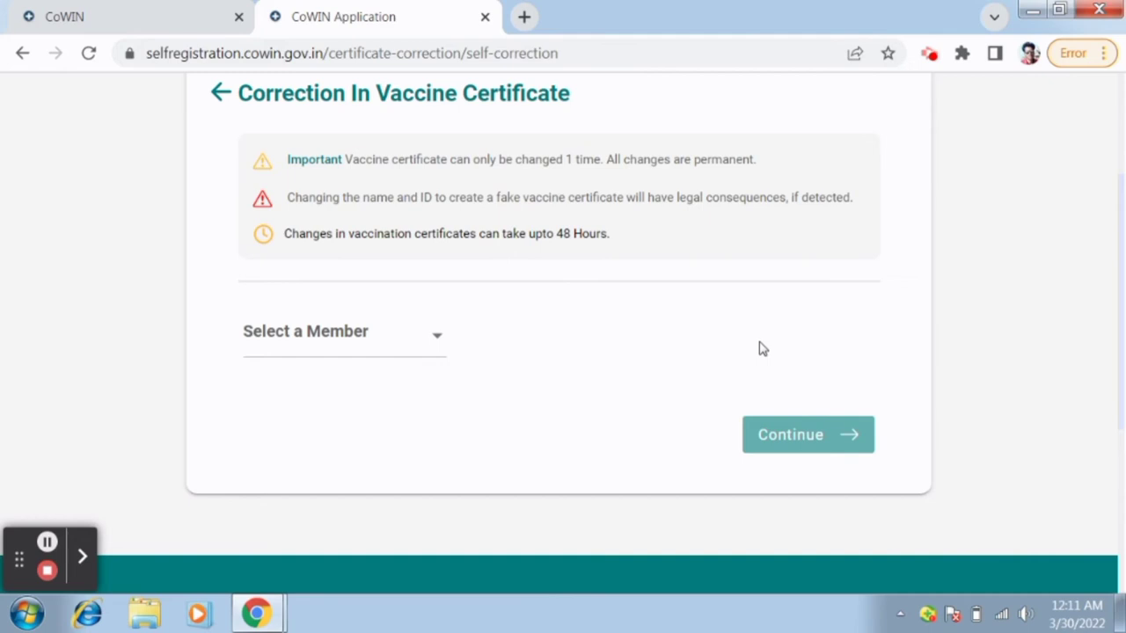
click(386, 339)
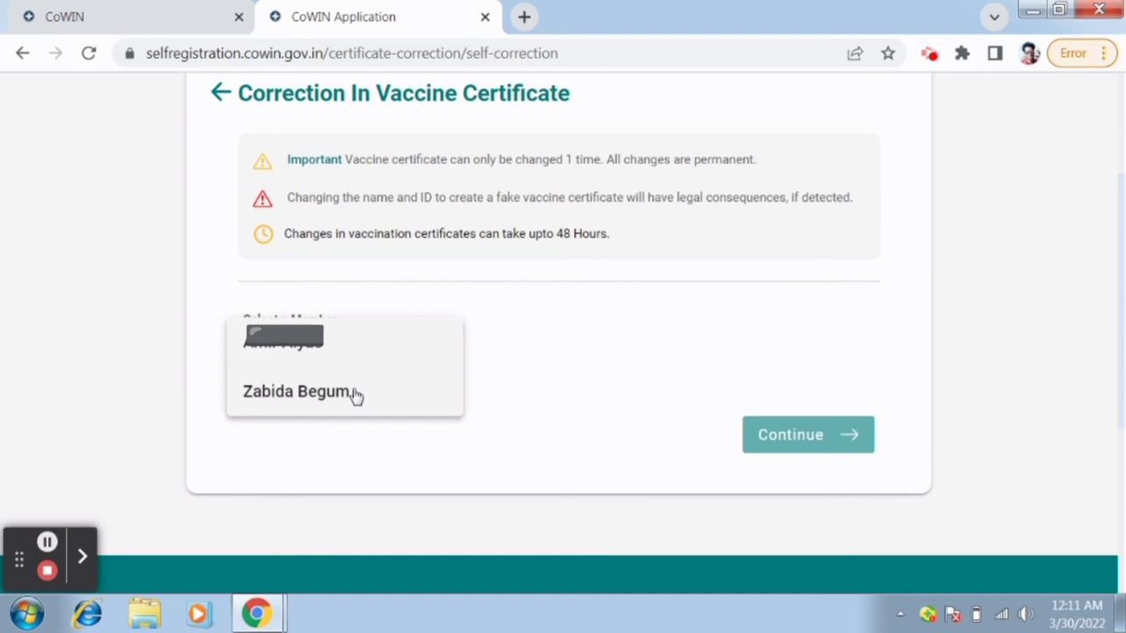
Step: Select the second member and change the name to the suggested 'Name'
click(354, 392)
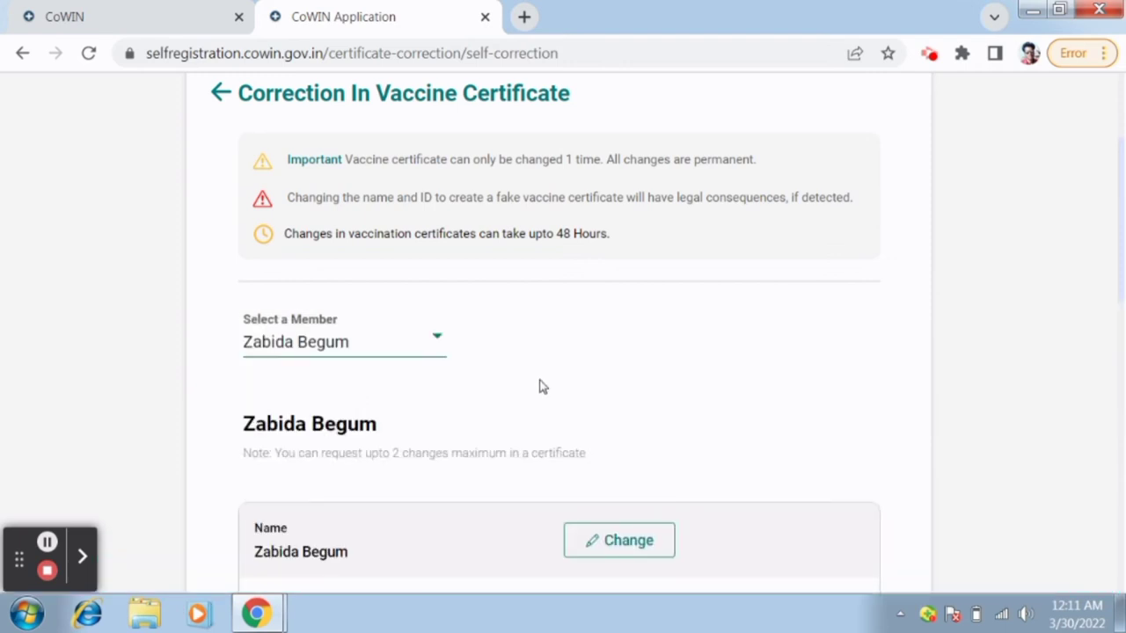
scroll(606, 369, down, 3)
scroll(800, 340, down, 2)
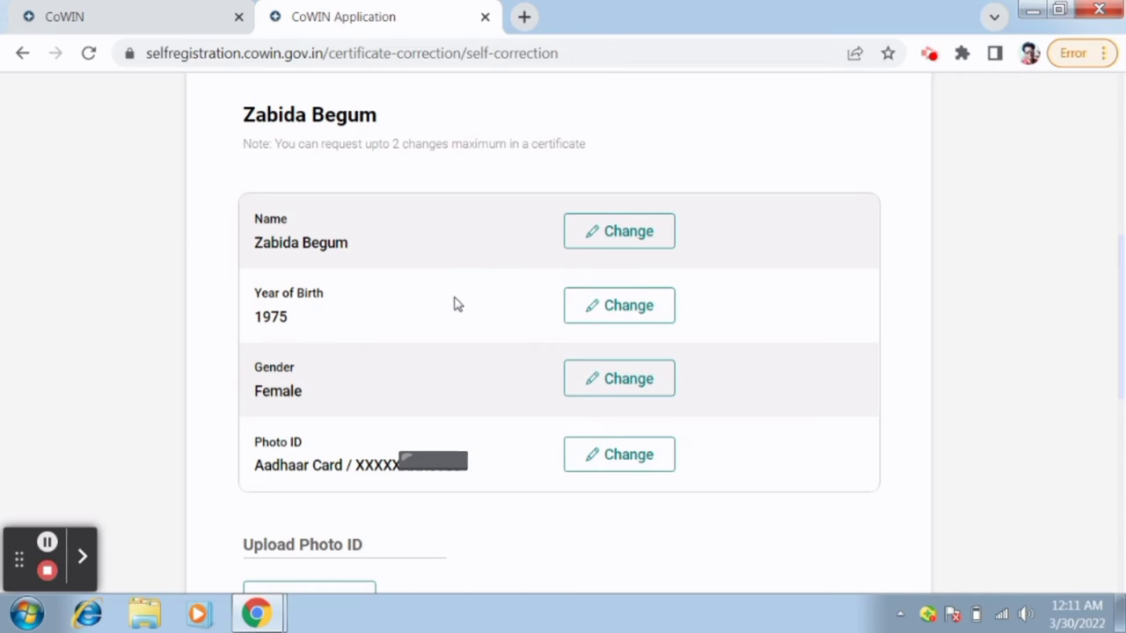
click(625, 248)
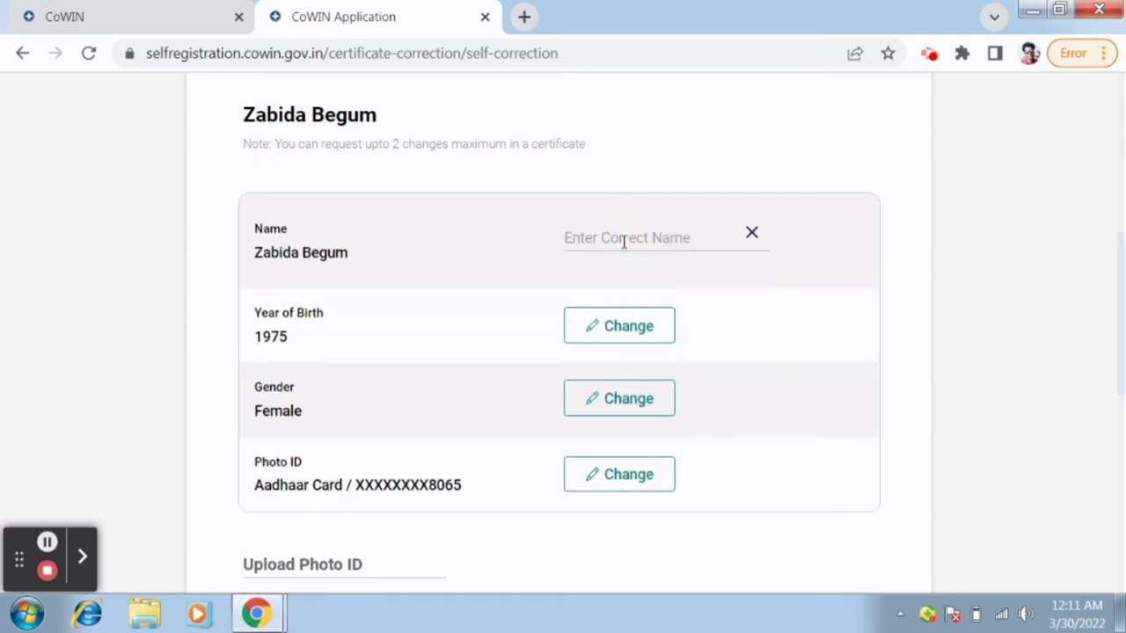
click(624, 243)
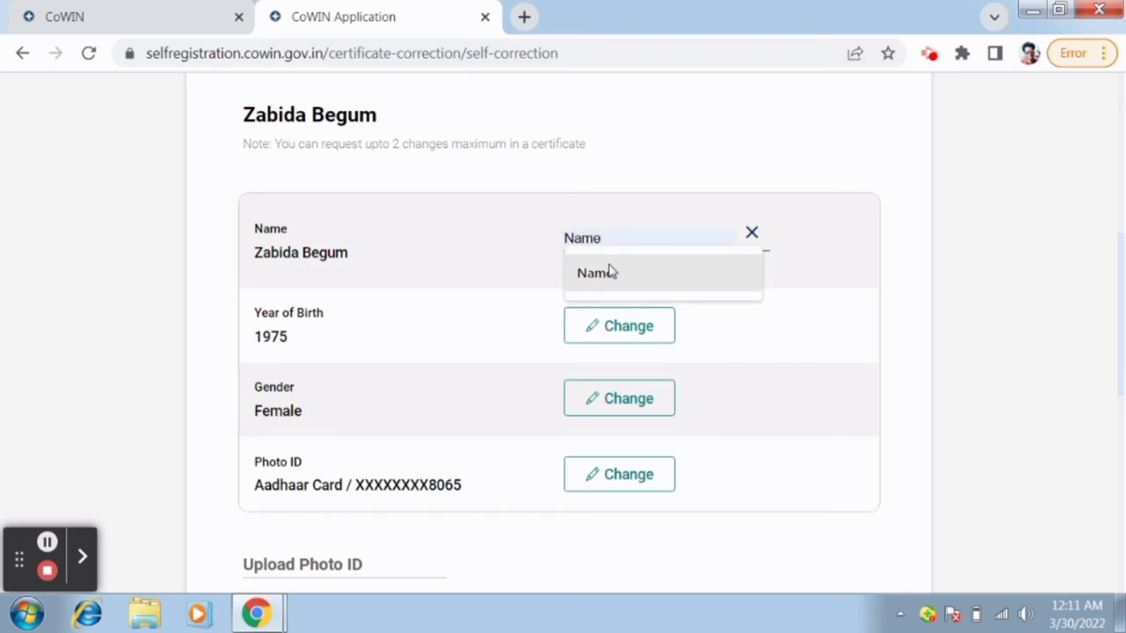
click(607, 272)
Step: Change the member's year of birth from 1975 to 1956
scroll(484, 339, down, 1)
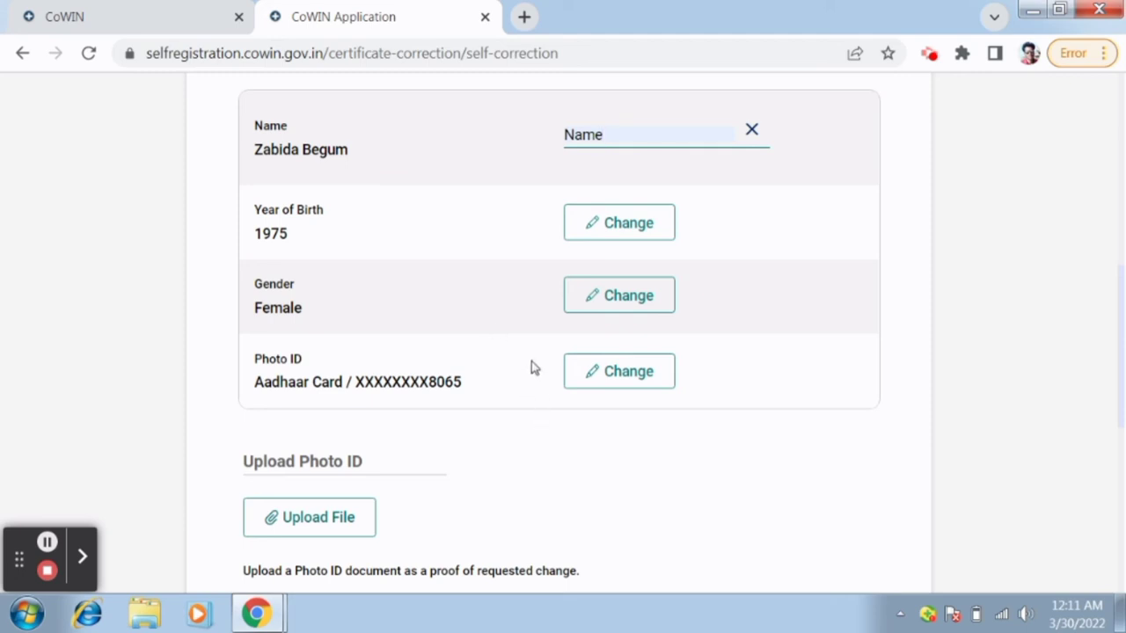
scroll(531, 368, up, 2)
scroll(427, 393, down, 1)
click(594, 330)
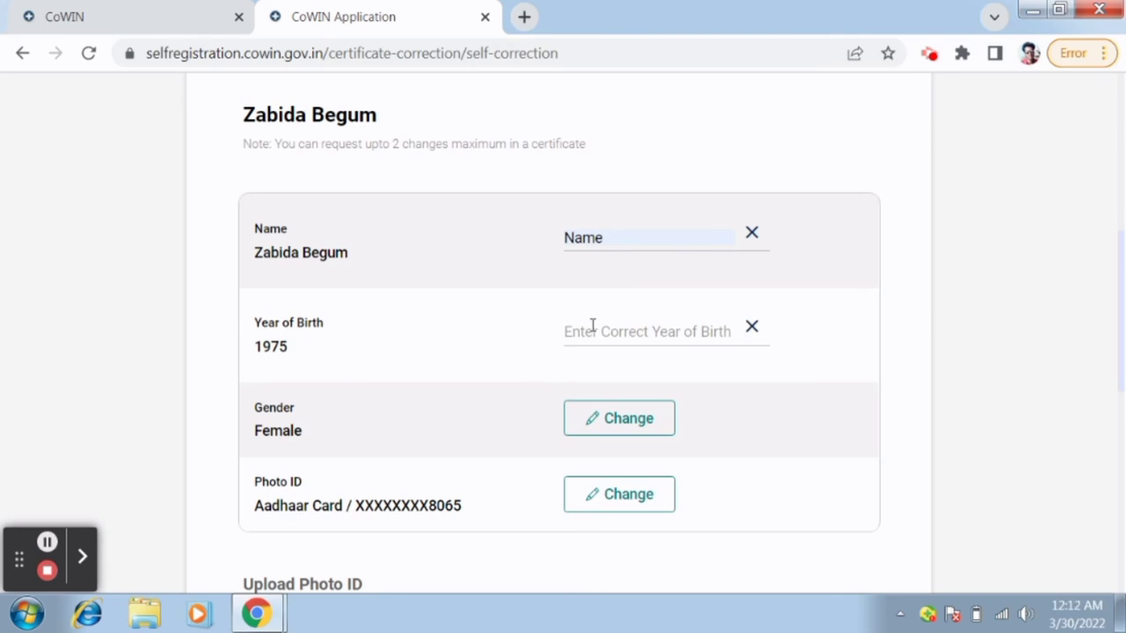
click(593, 325)
text(19)
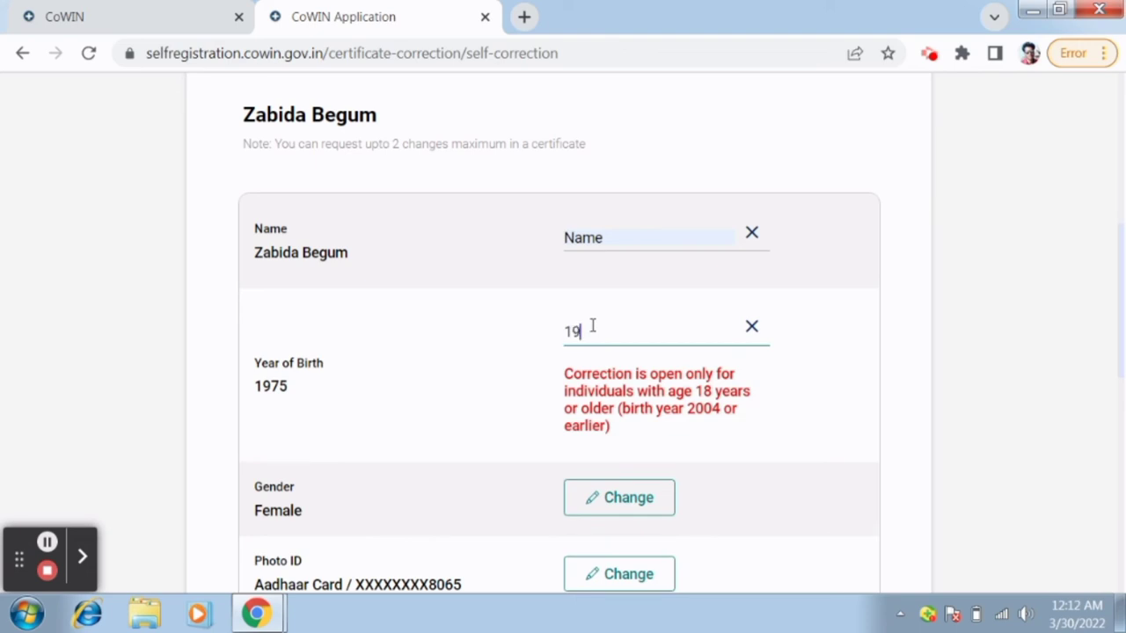
text(56)
scroll(437, 431, down, 4)
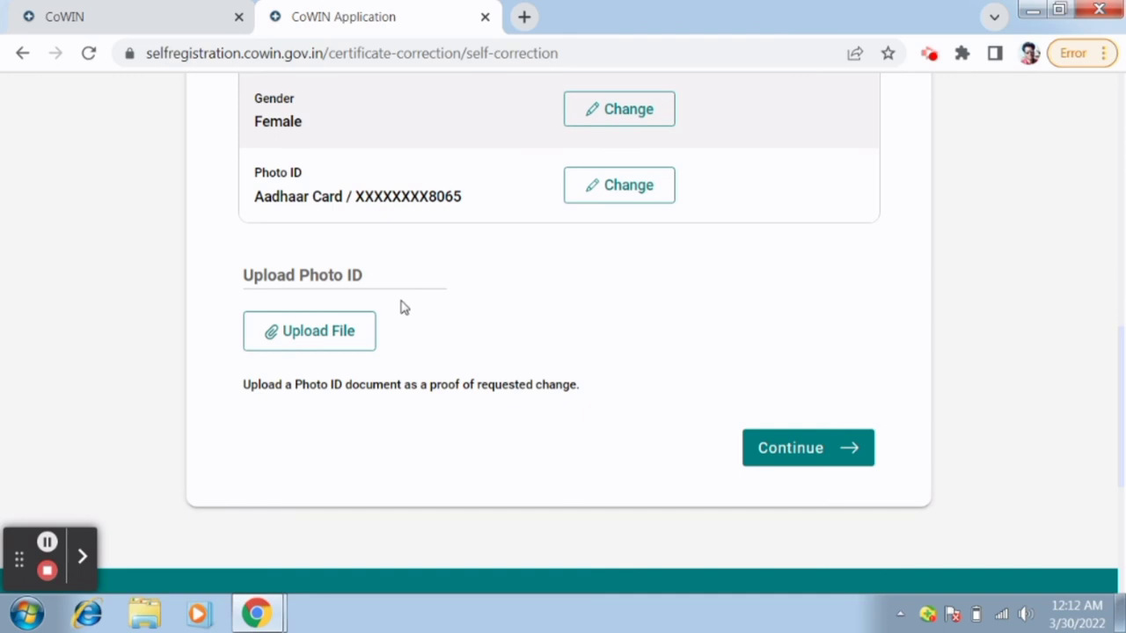
Step: Upload the JPG photo ID from Pictures as proof and continue to the review
click(365, 343)
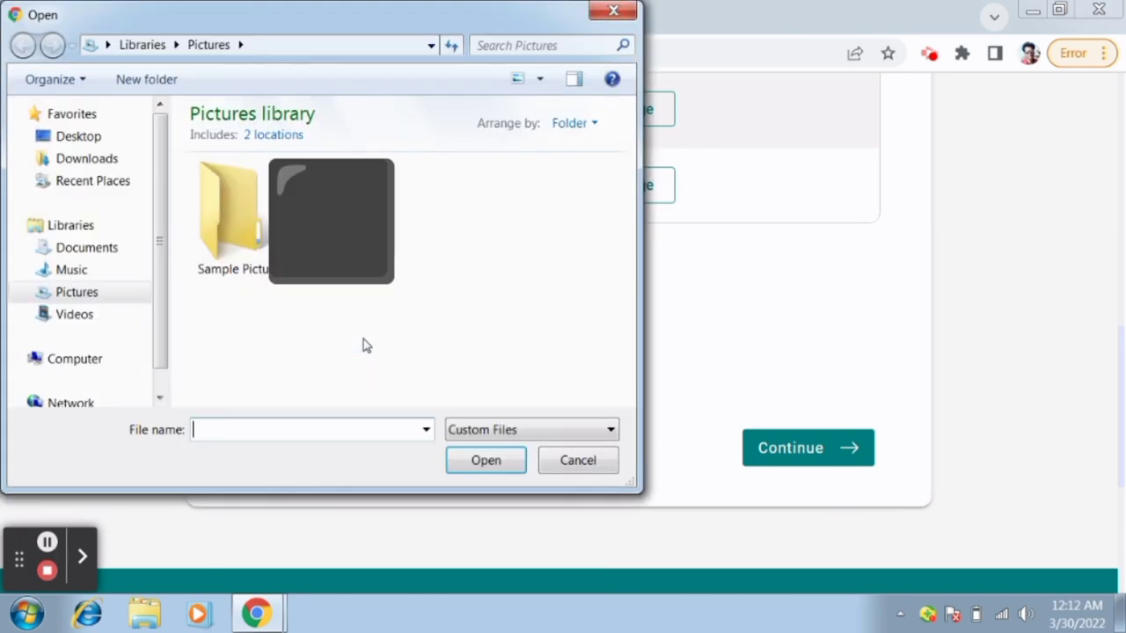
double_click(331, 220)
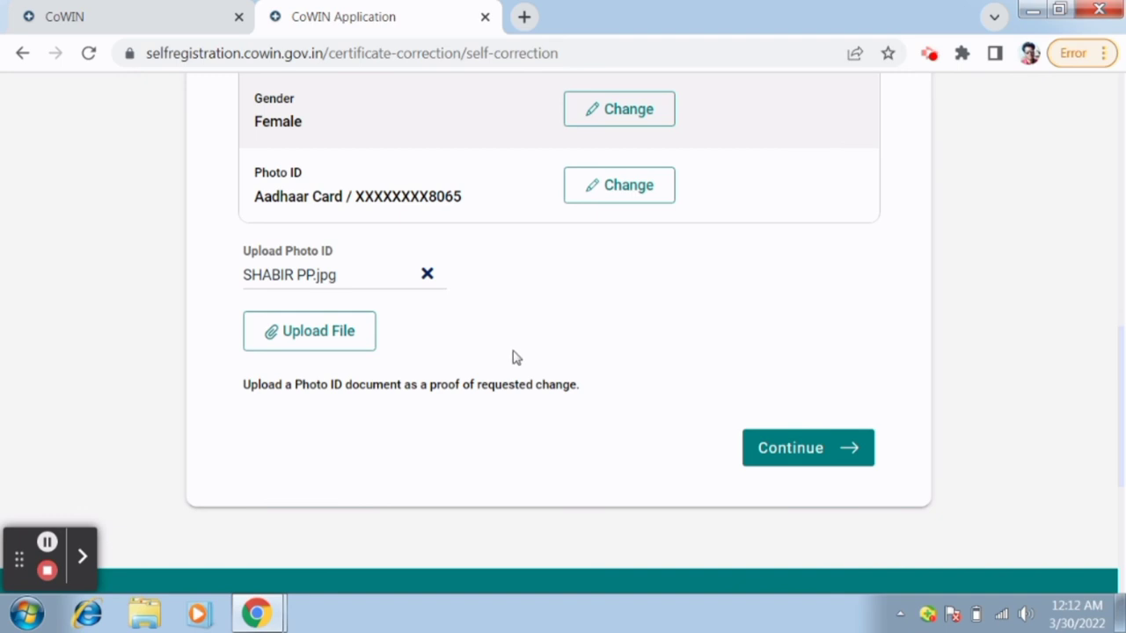
click(798, 450)
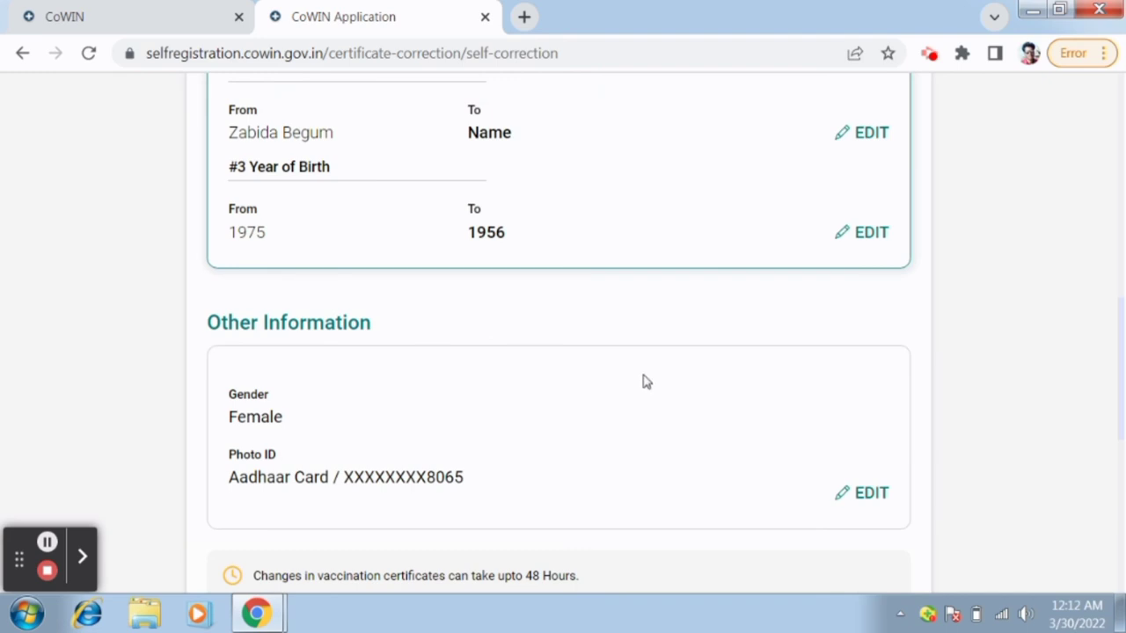
Step: Scroll the review of the name and birth-year changes down to Submit Request
scroll(651, 369, down, 1)
scroll(659, 360, down, 1)
scroll(659, 361, up, 3)
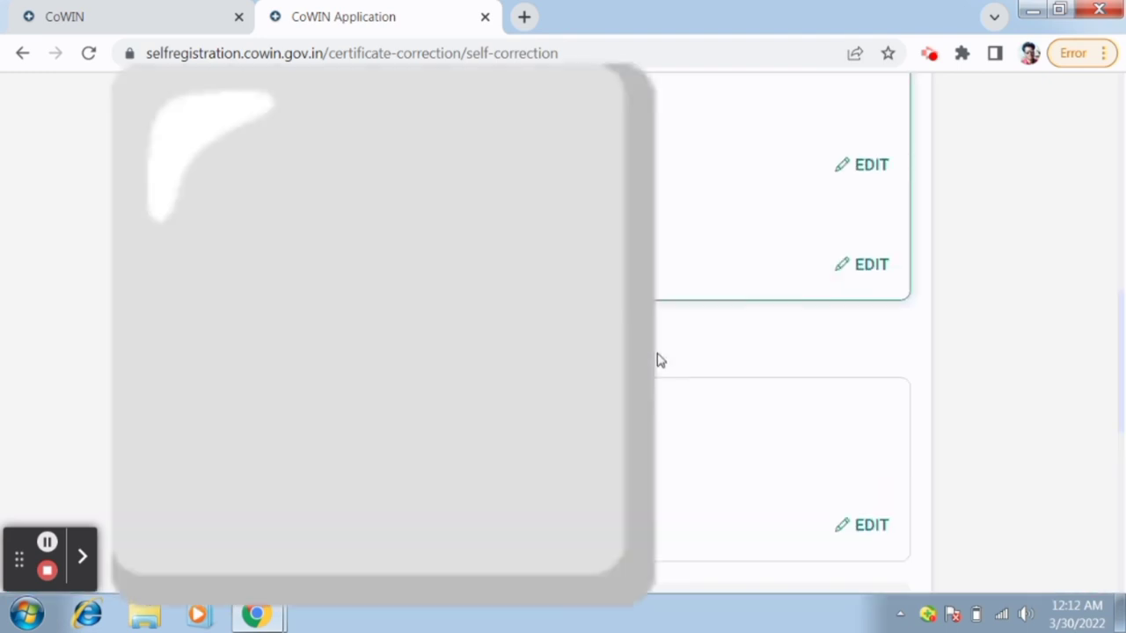
scroll(660, 361, up, 2)
scroll(660, 360, down, 1)
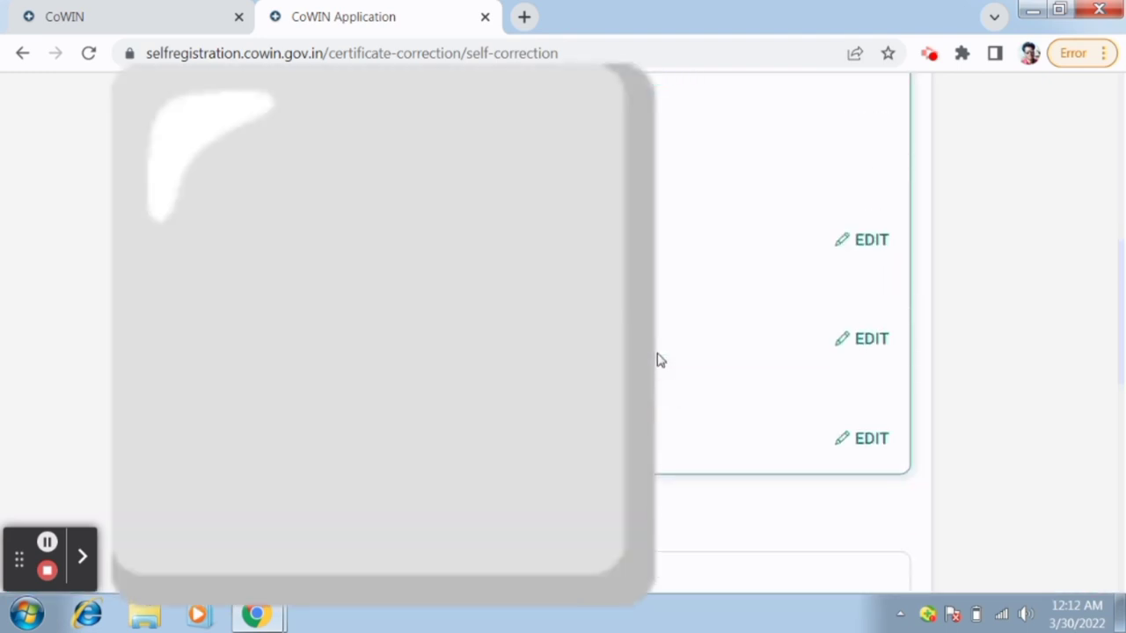
scroll(660, 361, up, 4)
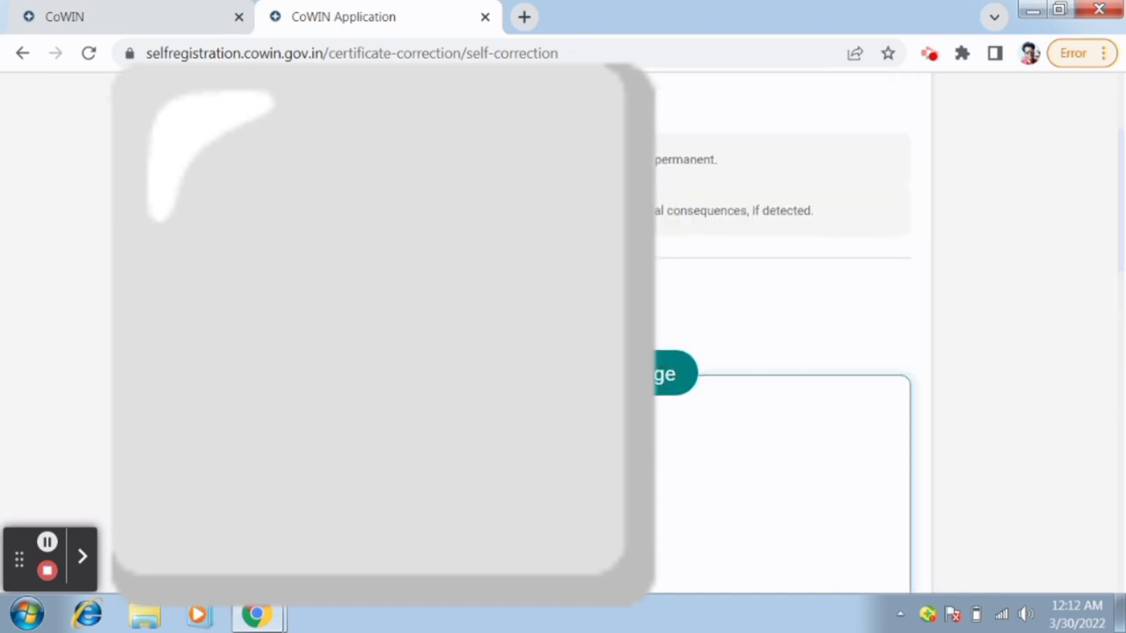
scroll(659, 361, down, 3)
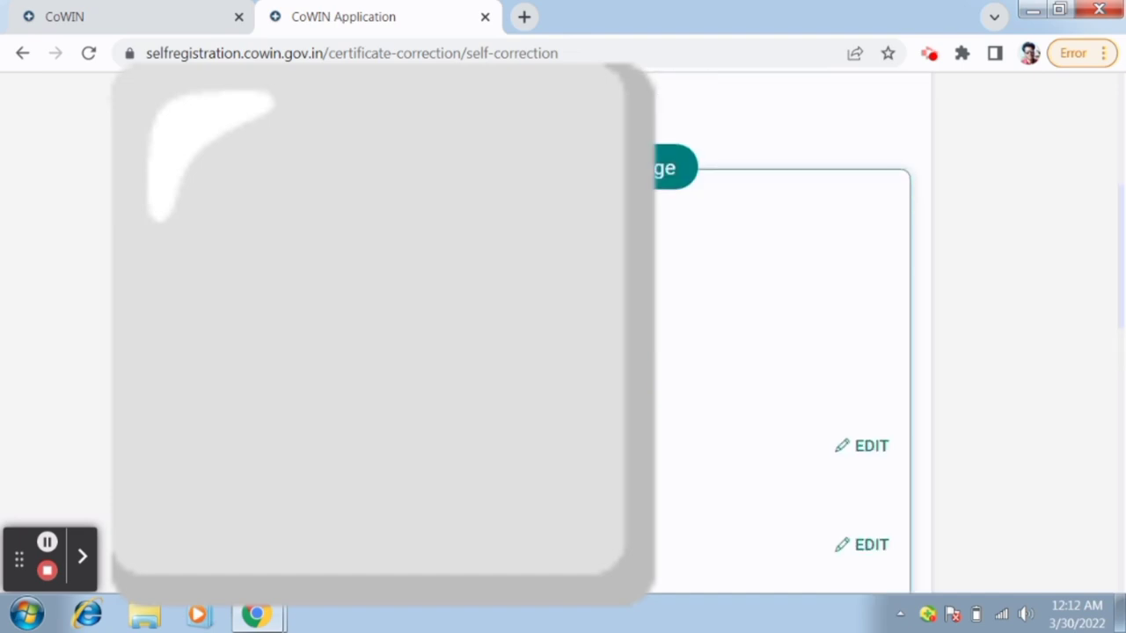
scroll(540, 377, down, 12)
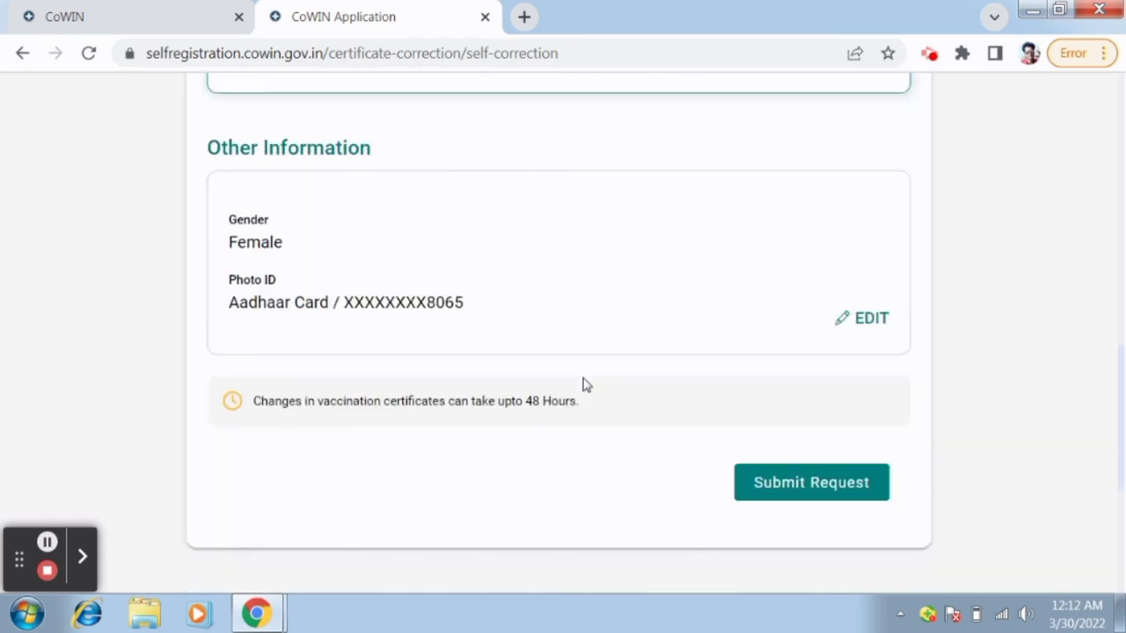
scroll(598, 377, down, 1)
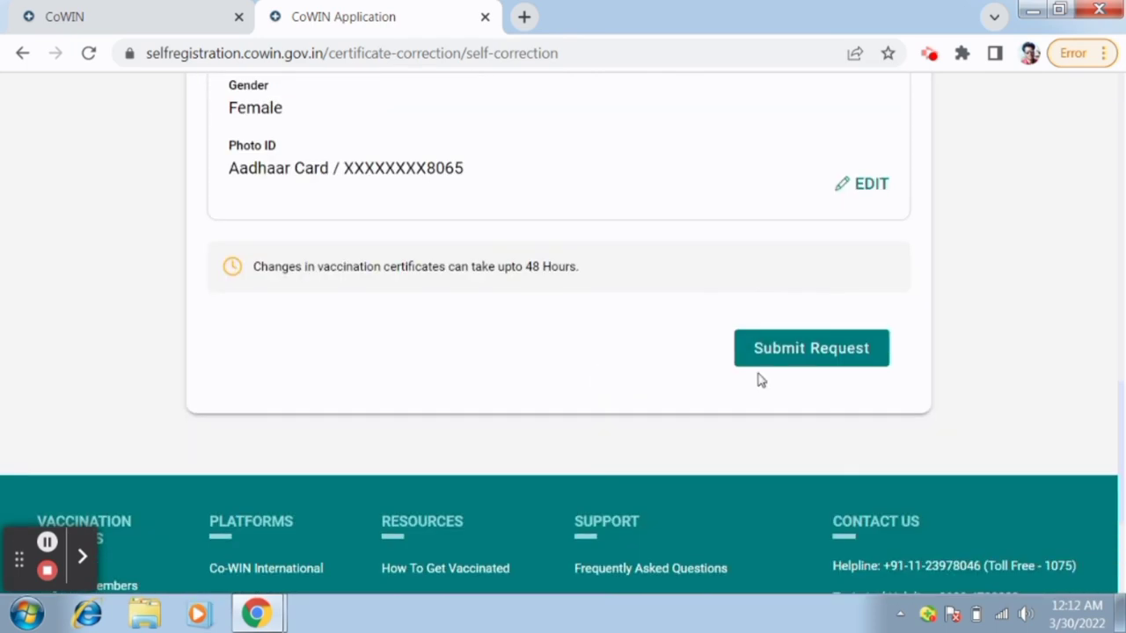